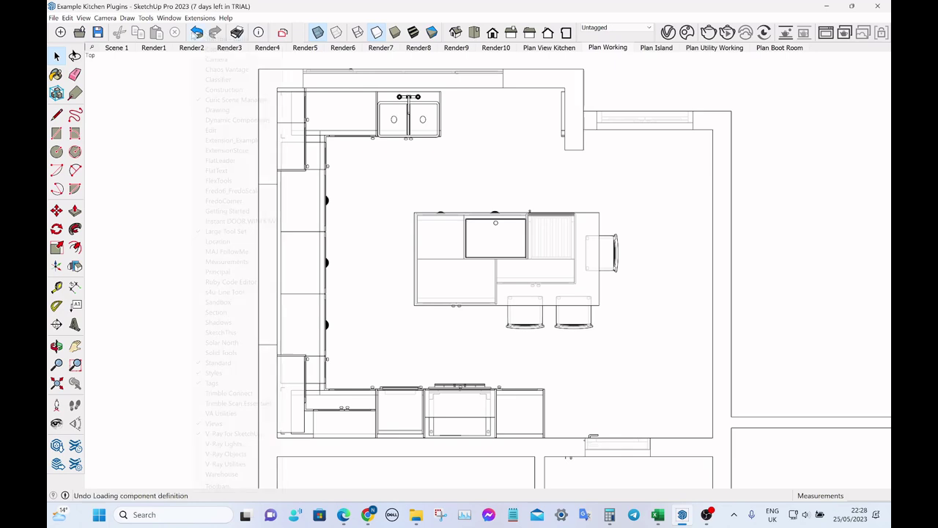
# Step: Turn on the FlexTools toolbar from the toolbar list
pyautogui.rightClick(193, 34)
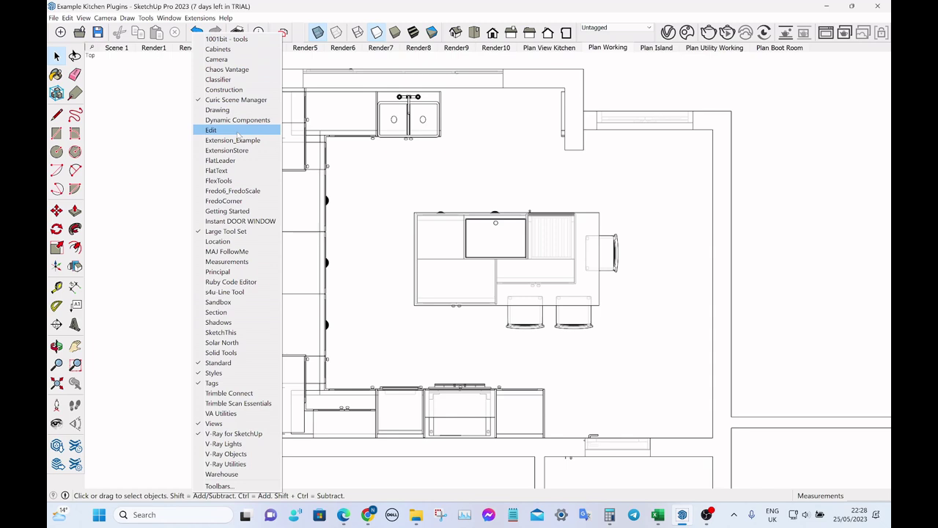
pyautogui.click(239, 180)
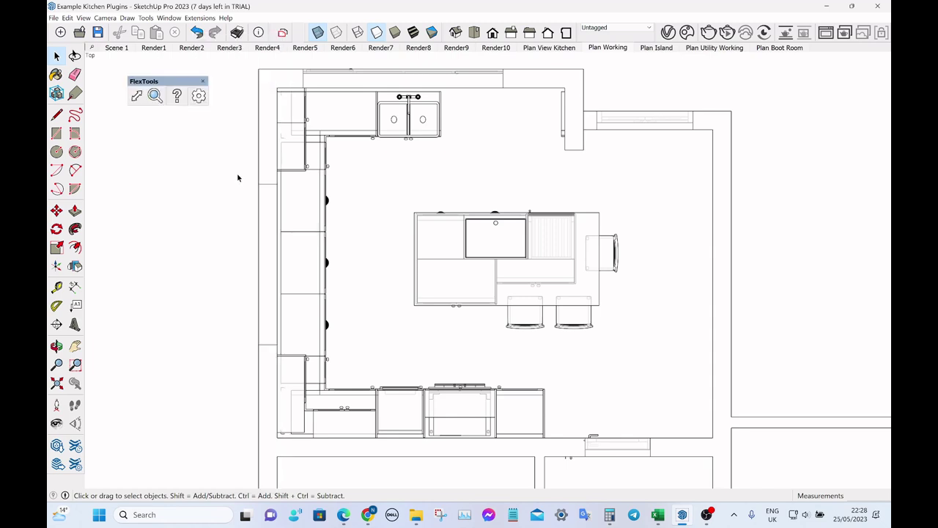
# Step: Open the FlexTools Component Finder, reposition it, and go up to the cabinet ranges
pyautogui.click(154, 96)
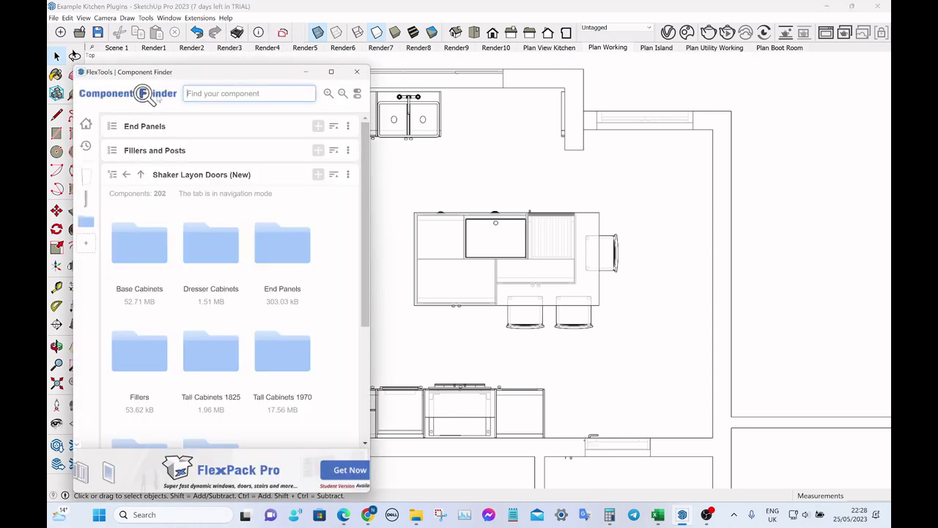
pyautogui.moveTo(195, 73); pyautogui.dragTo(213, 61)
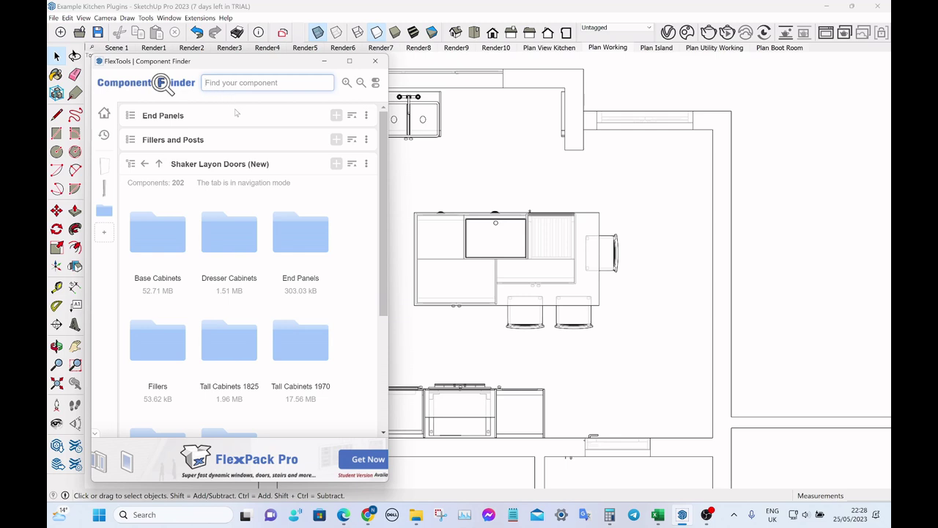
pyautogui.click(159, 165)
# Step: Open the Shaker Classic New cabinet range
pyautogui.scroll(-10, 230, 239)
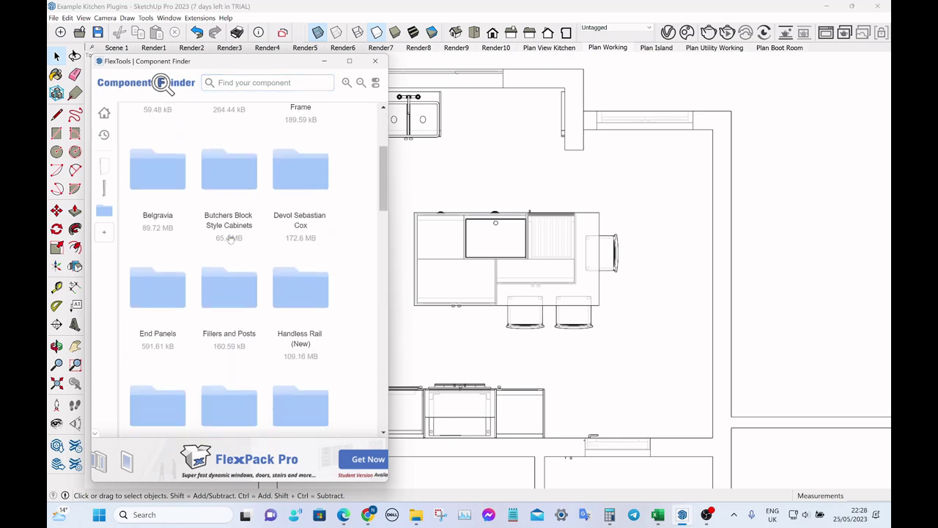
pyautogui.scroll(-6, 231, 236)
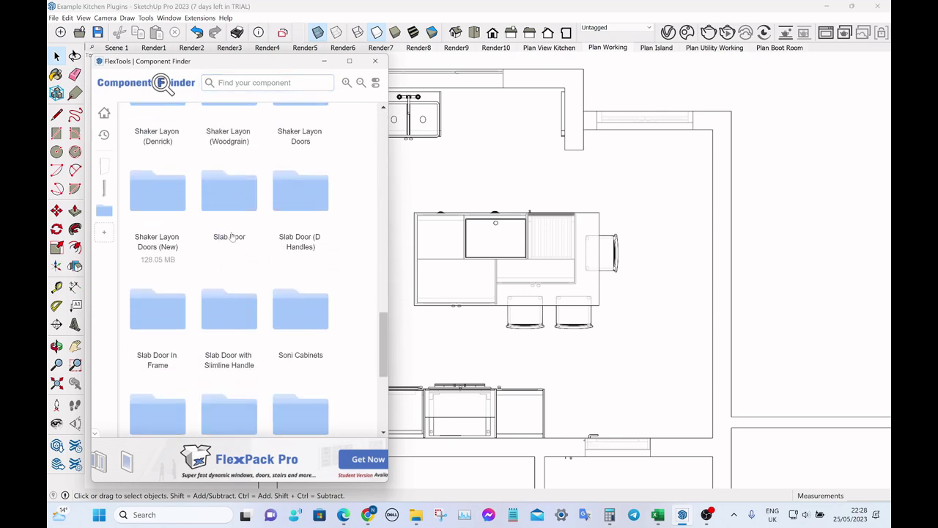
pyautogui.scroll(8, 234, 255)
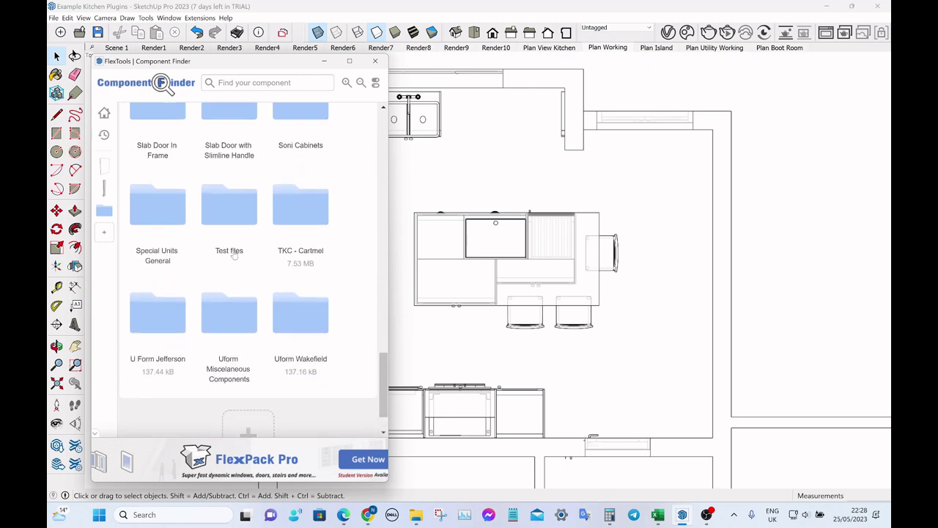
pyautogui.scroll(2, 233, 255)
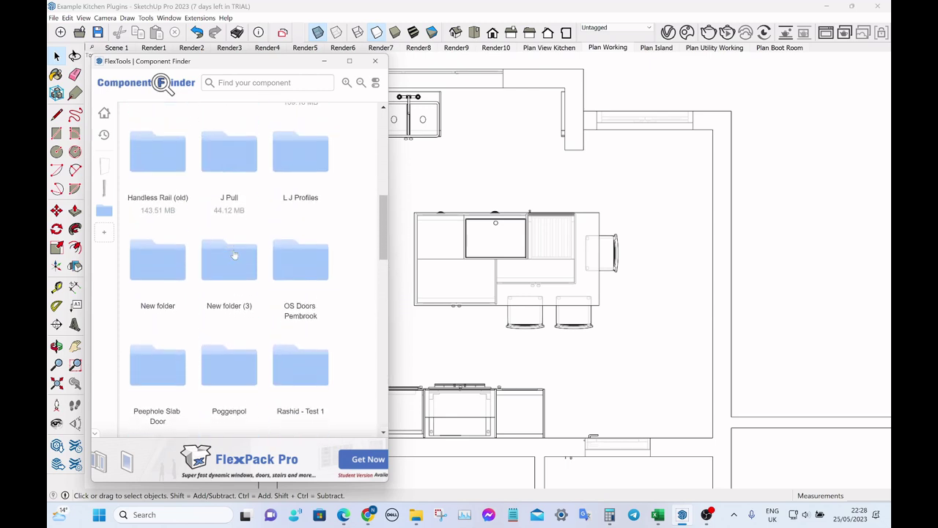
pyautogui.scroll(-5, 234, 255)
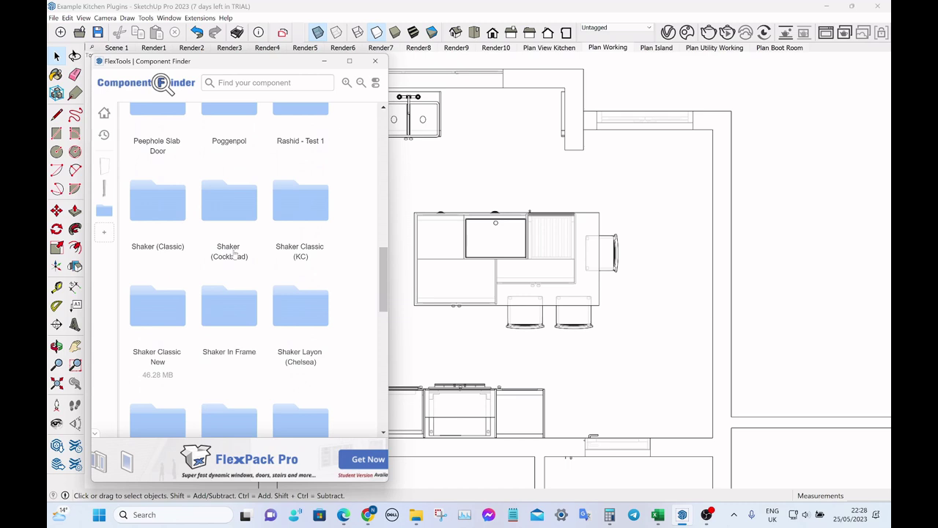
pyautogui.doubleClick(166, 304)
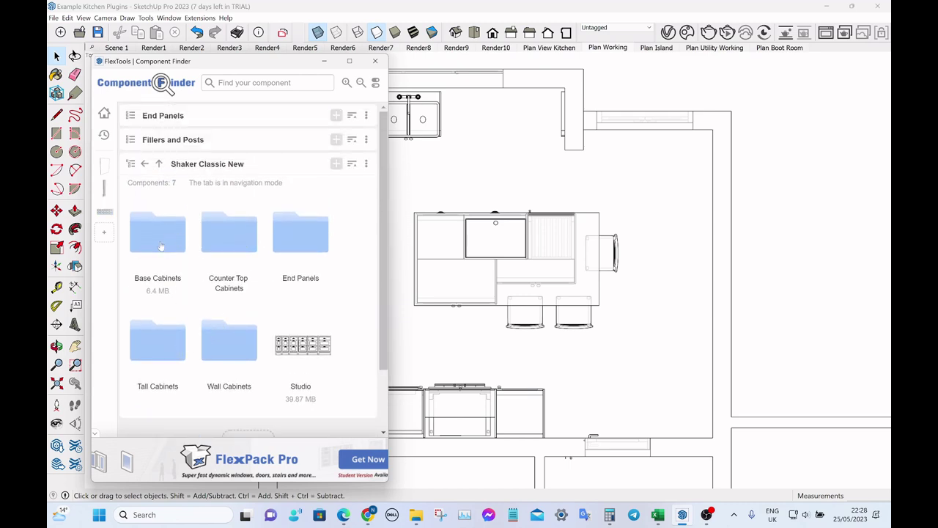
# Step: Browse into Base Cabinets > Drawerpacks > Base 2 Pan Drawers
pyautogui.doubleClick(158, 239)
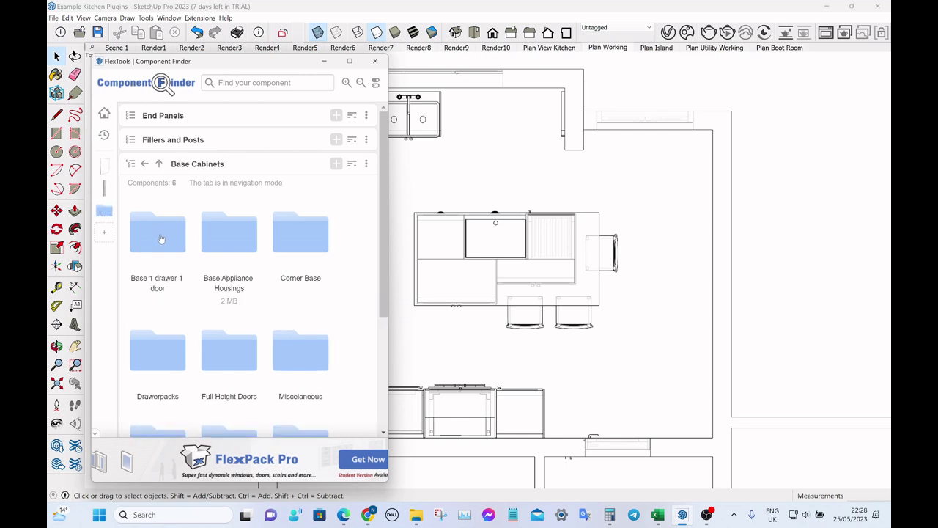
pyautogui.scroll(-1, 187, 244)
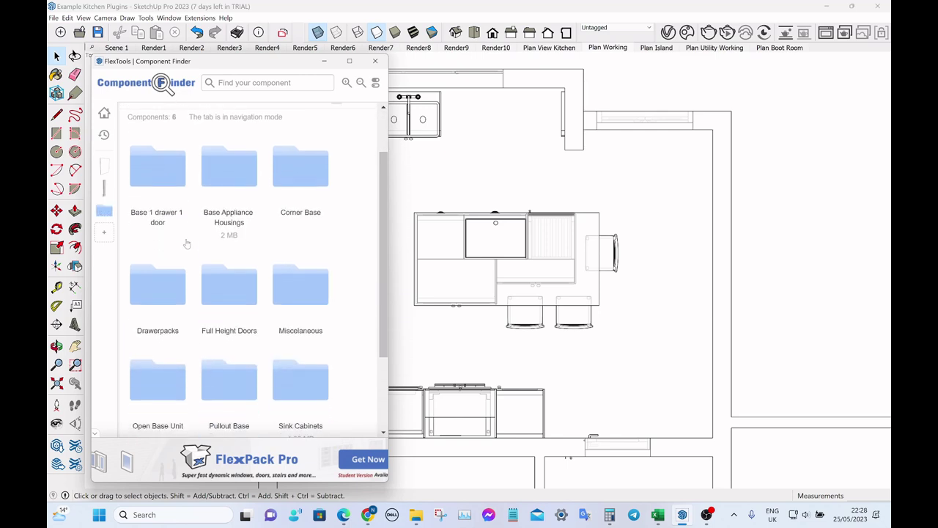
pyautogui.scroll(-1, 187, 244)
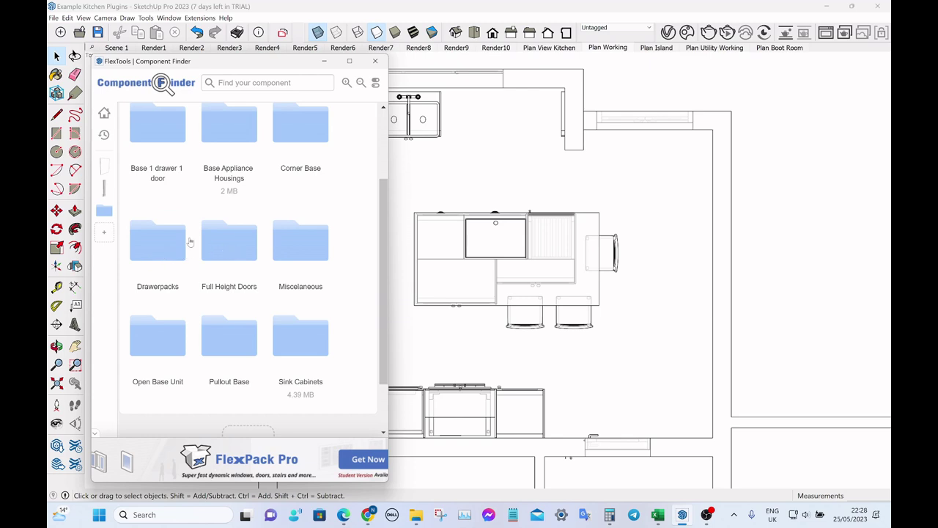
pyautogui.scroll(2, 189, 242)
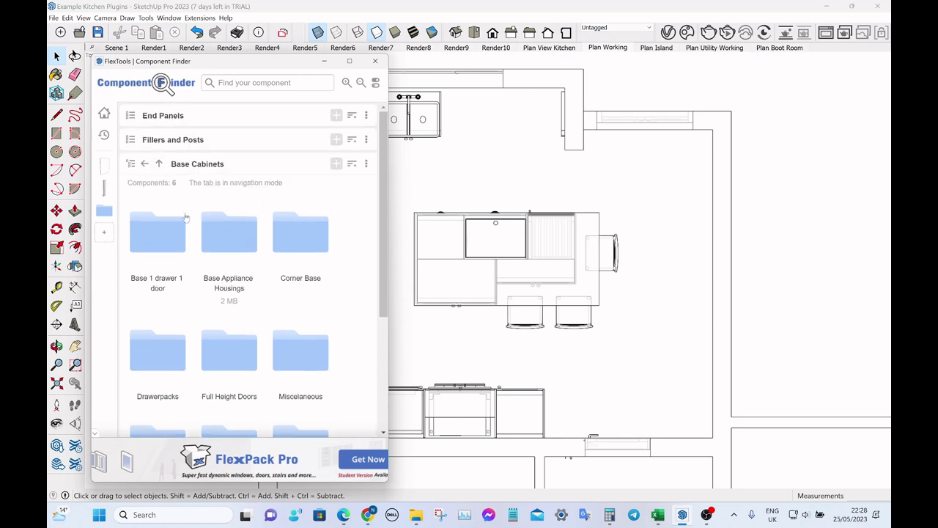
pyautogui.scroll(-1, 228, 233)
pyautogui.scroll(-1, 228, 233)
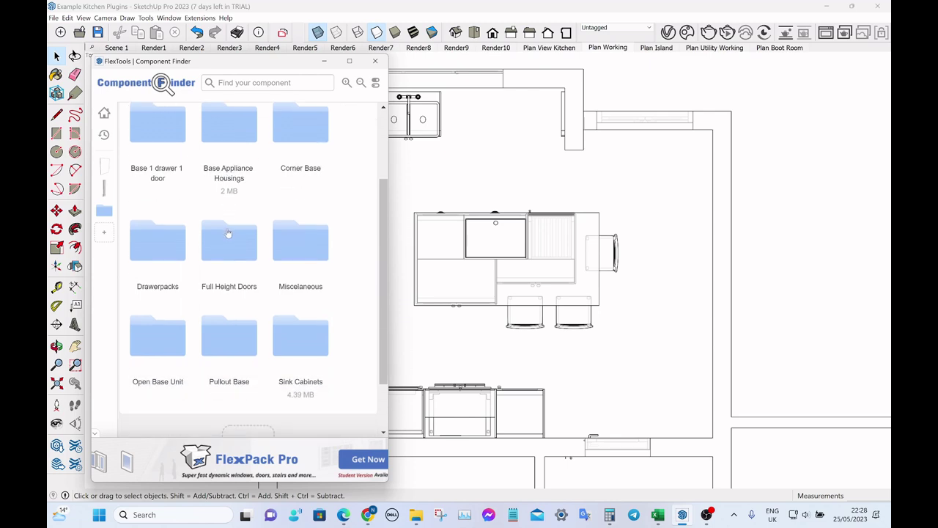
pyautogui.click(153, 247)
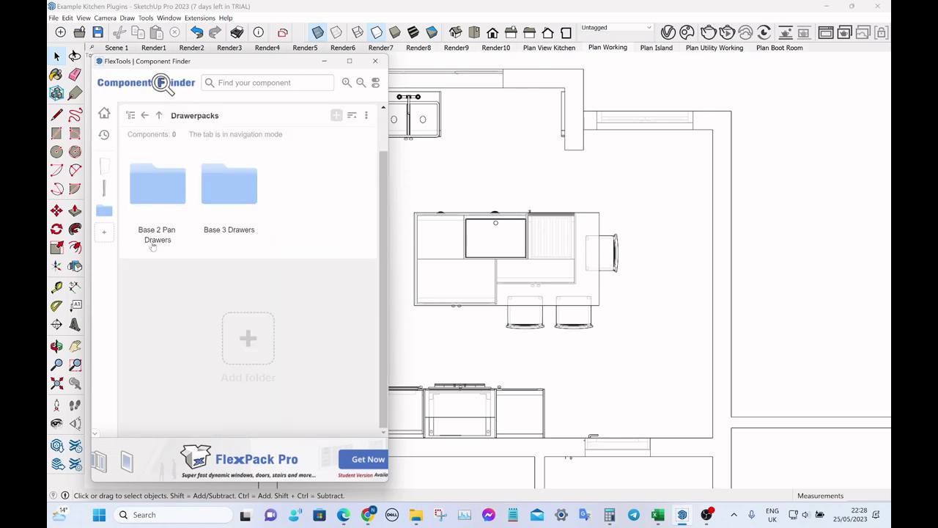
pyautogui.click(179, 206)
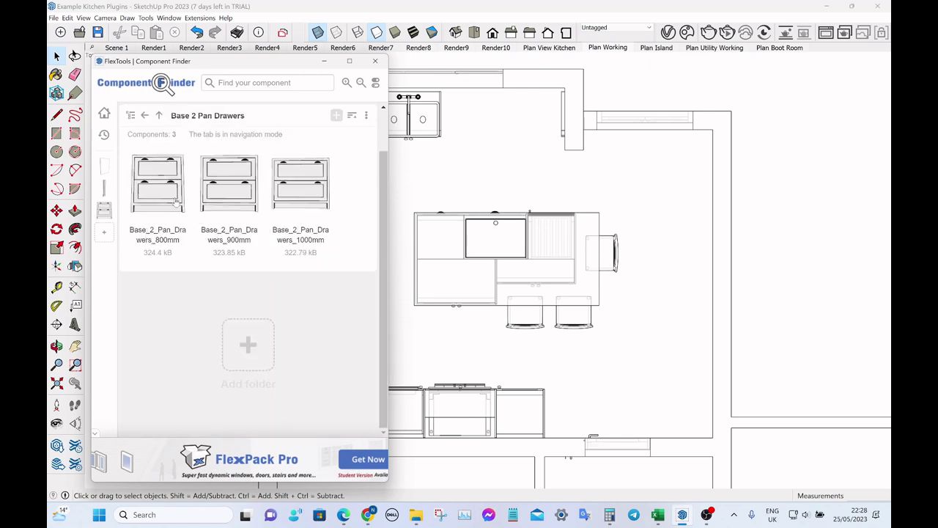
pyautogui.scroll(1, 268, 220)
# Step: Place a trial 900mm pan-drawer unit above the island, then delete it and reopen the finder
pyautogui.click(231, 232)
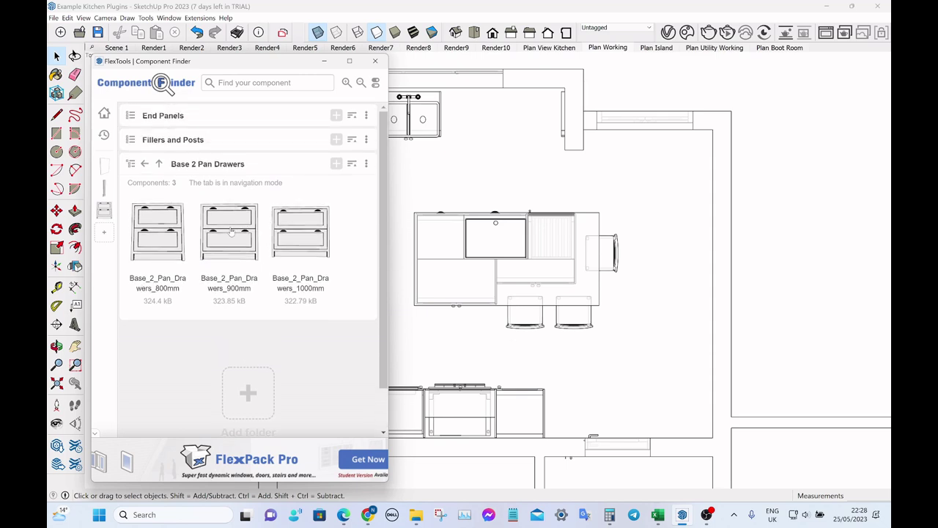
pyautogui.click(506, 155)
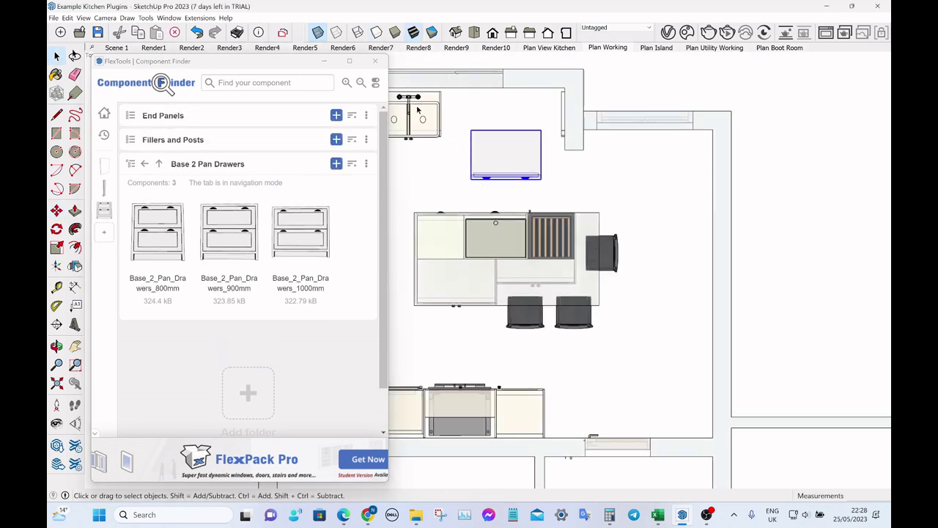
pyautogui.click(376, 62)
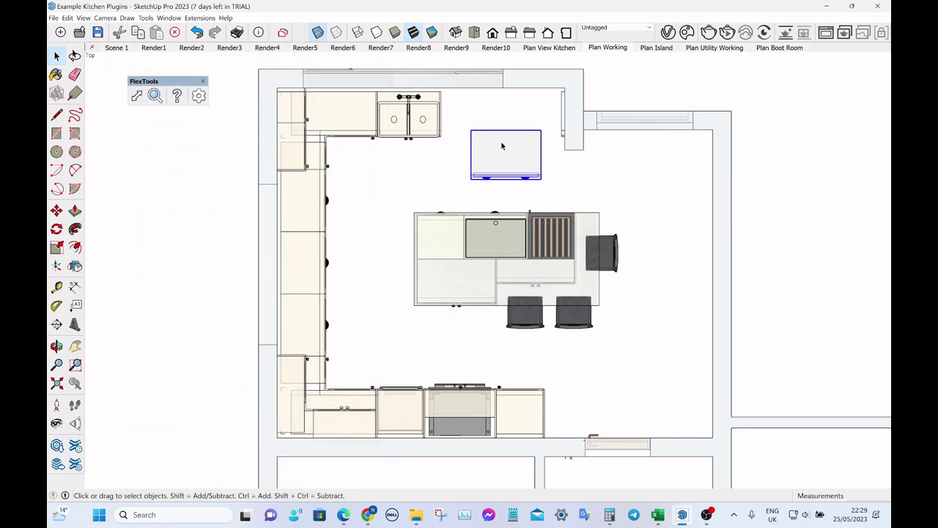
pyautogui.press('Delete')
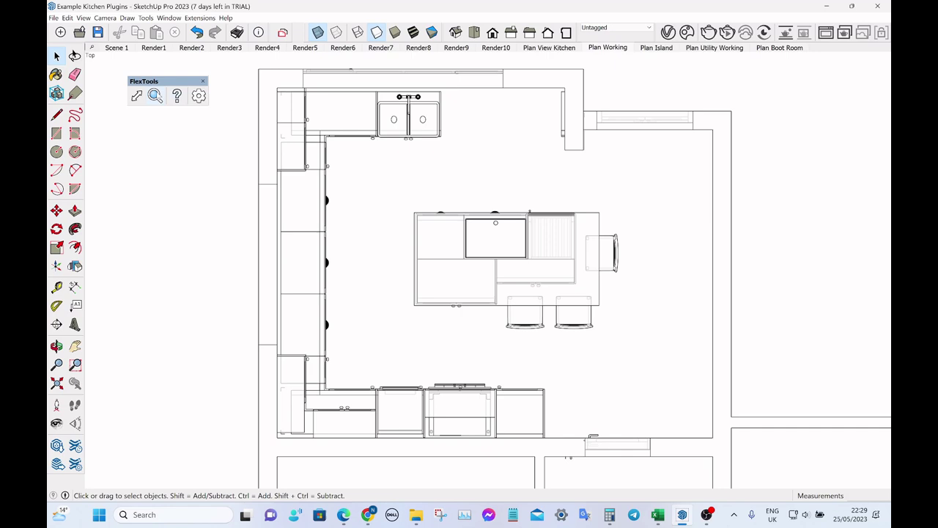
pyautogui.click(155, 96)
# Step: Go back up to the range's folders and open Tall Cabinets > Pullout Larder
pyautogui.click(158, 162)
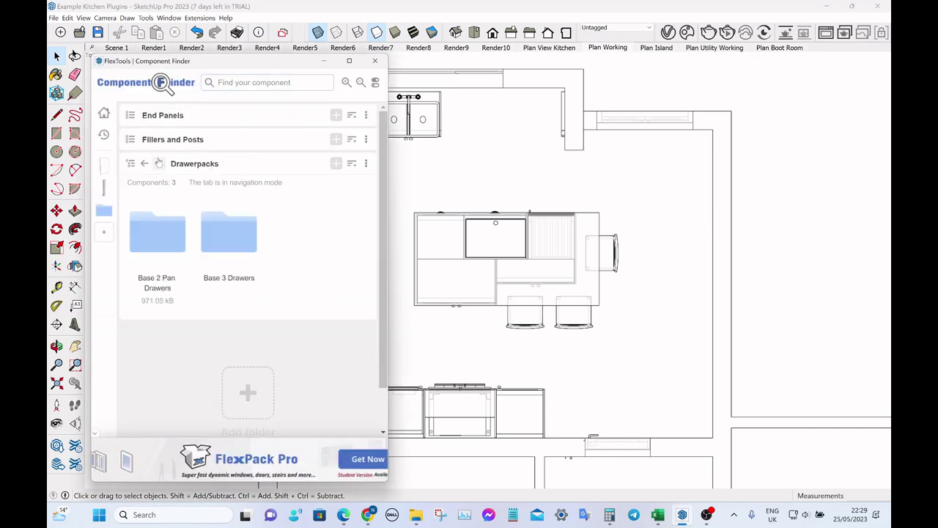
pyautogui.click(159, 164)
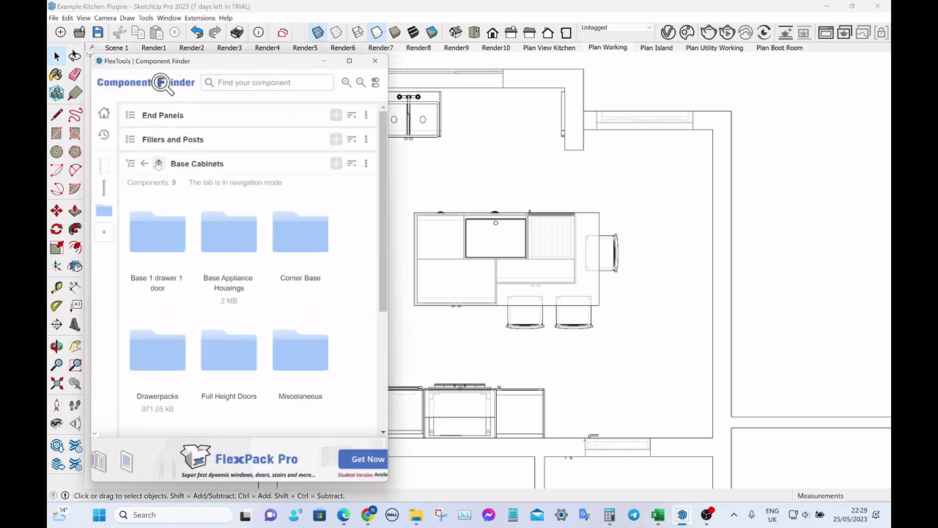
pyautogui.click(158, 164)
pyautogui.scroll(-2, 239, 232)
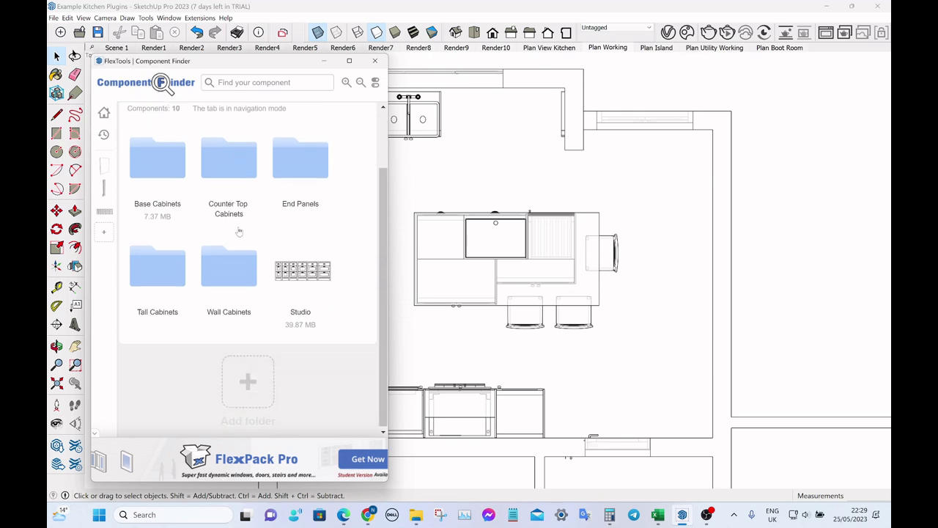
pyautogui.click(166, 278)
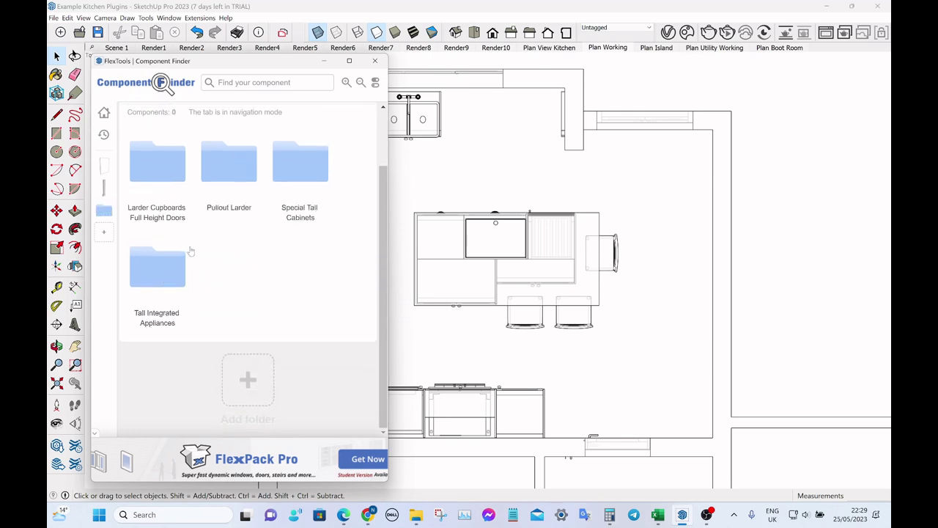
pyautogui.scroll(2, 192, 250)
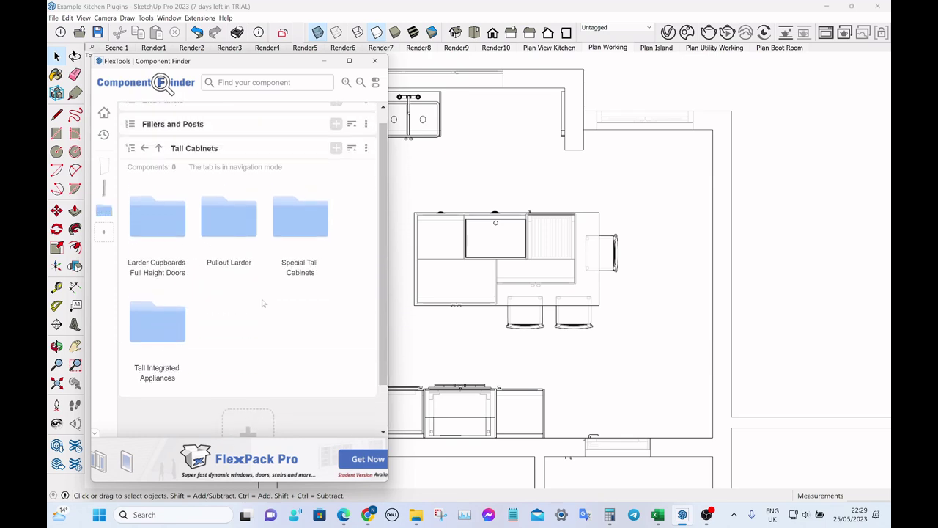
pyautogui.click(237, 236)
pyautogui.scroll(-3, 261, 240)
pyautogui.scroll(1, 285, 267)
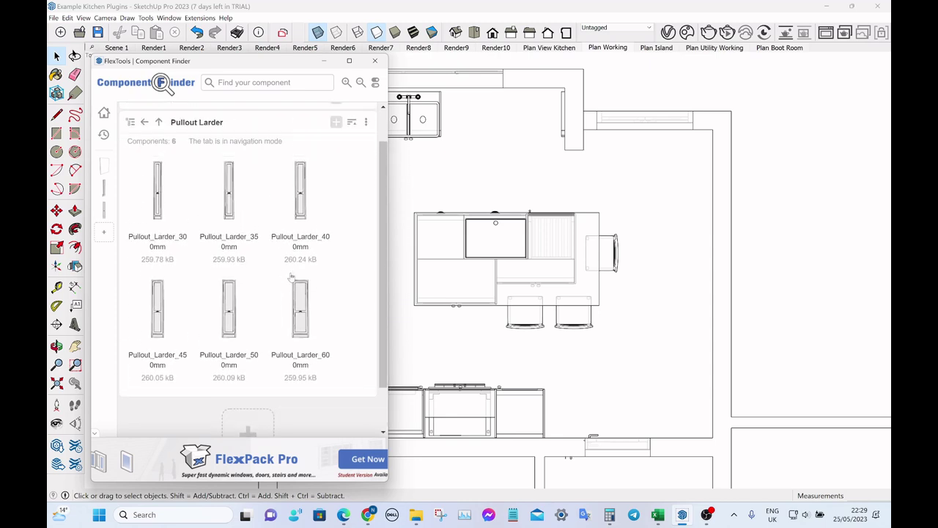
# Step: Place a trial 500 mm pull-out larder beside the sink, then delete it
pyautogui.click(231, 316)
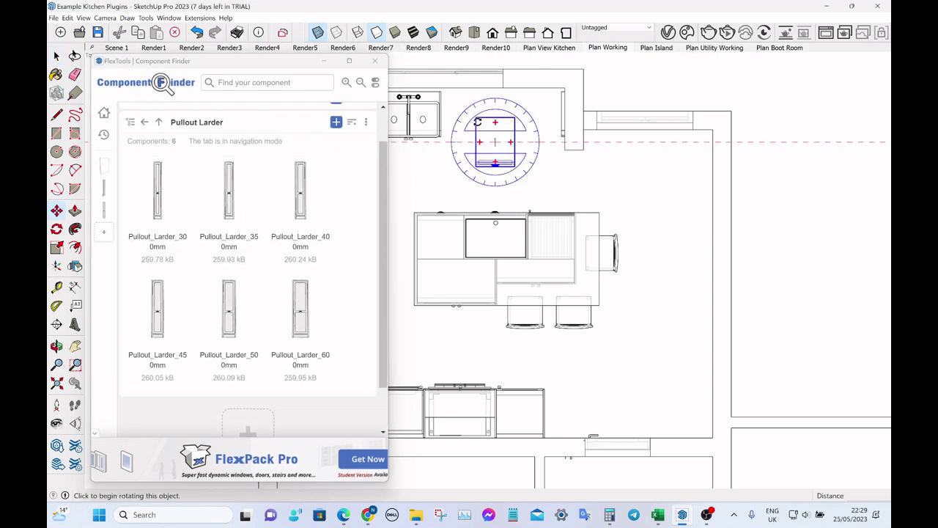
pyautogui.click(485, 159)
pyautogui.click(440, 91)
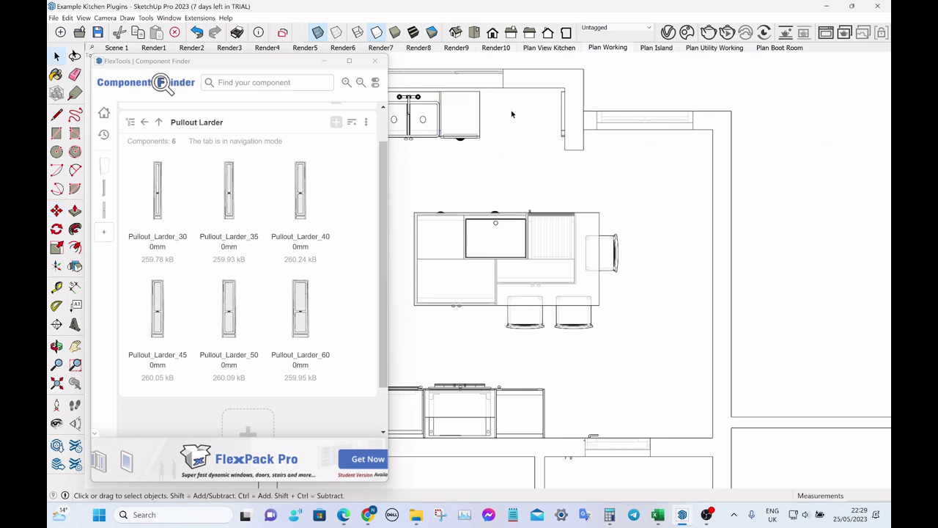
pyautogui.click(460, 118)
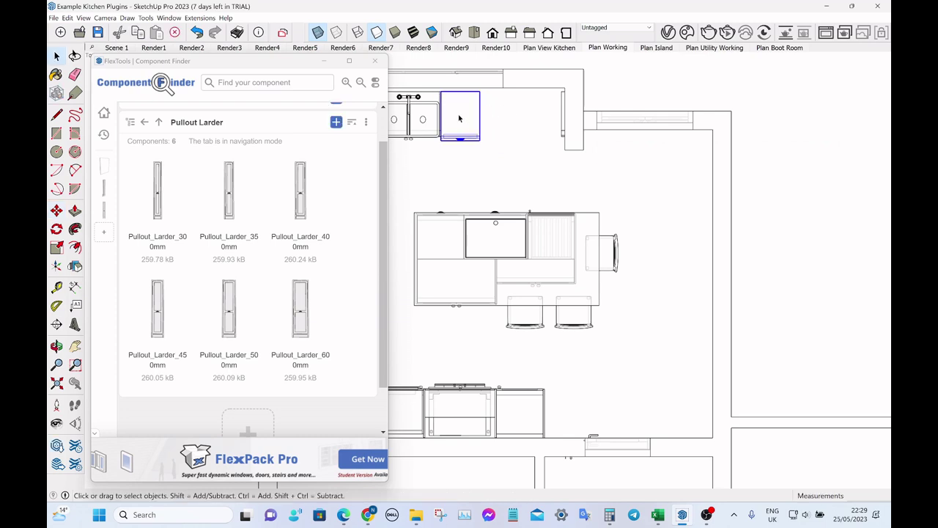
pyautogui.press('Delete')
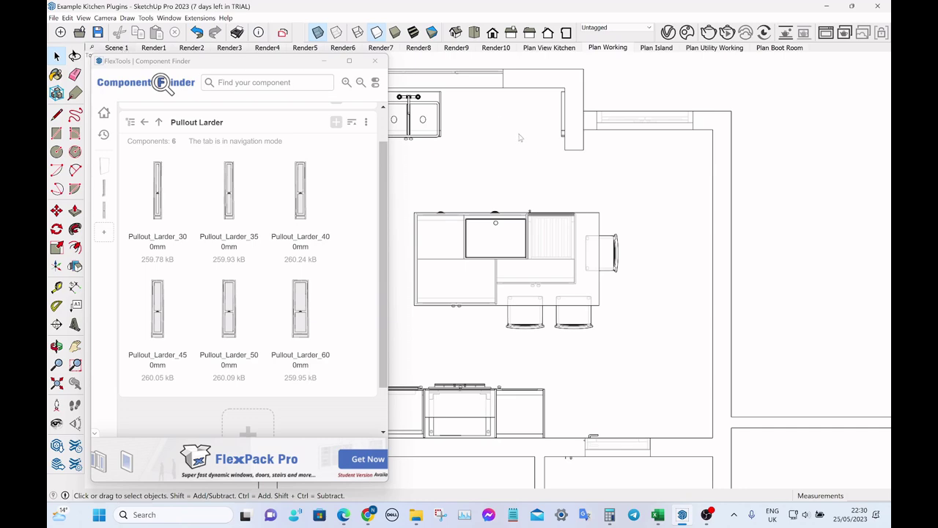
# Step: Switch to the 3D Scene 1 view and orbit to look into the kitchen
pyautogui.press('Home')
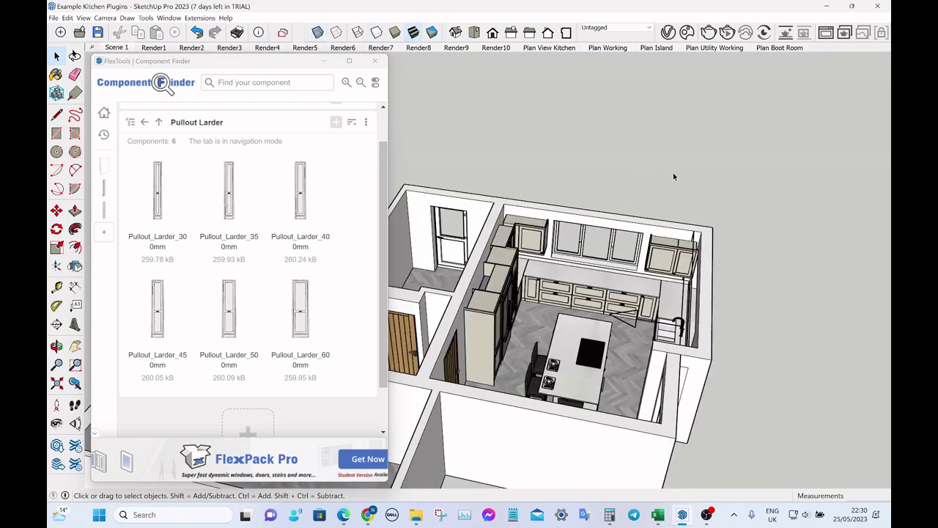
pyautogui.moveTo(673, 173); pyautogui.dragTo(513, 253, button='middle')
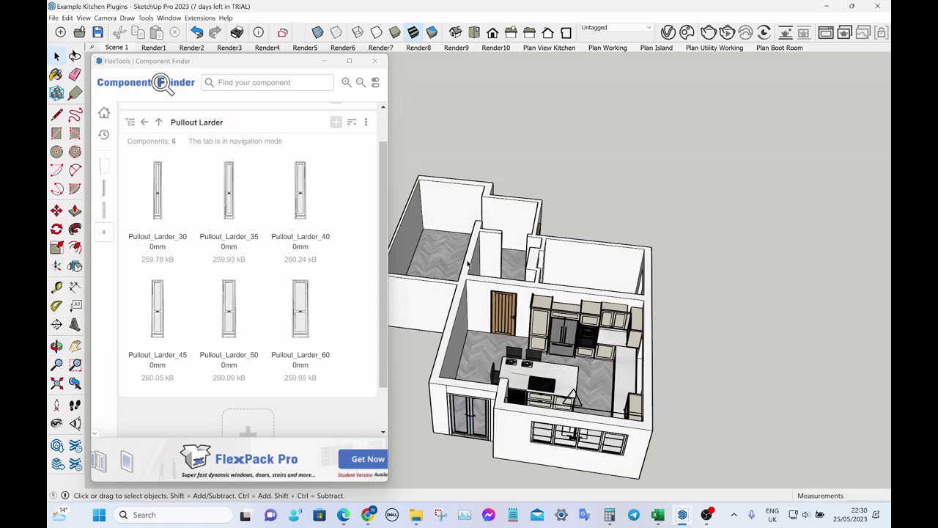
pyautogui.scroll(2, 512, 253)
# Step: Place the 400 mm pull-out larder by the wooden door and move it flush against the tall cabinet
pyautogui.click(295, 207)
pyautogui.scroll(2, 530, 352)
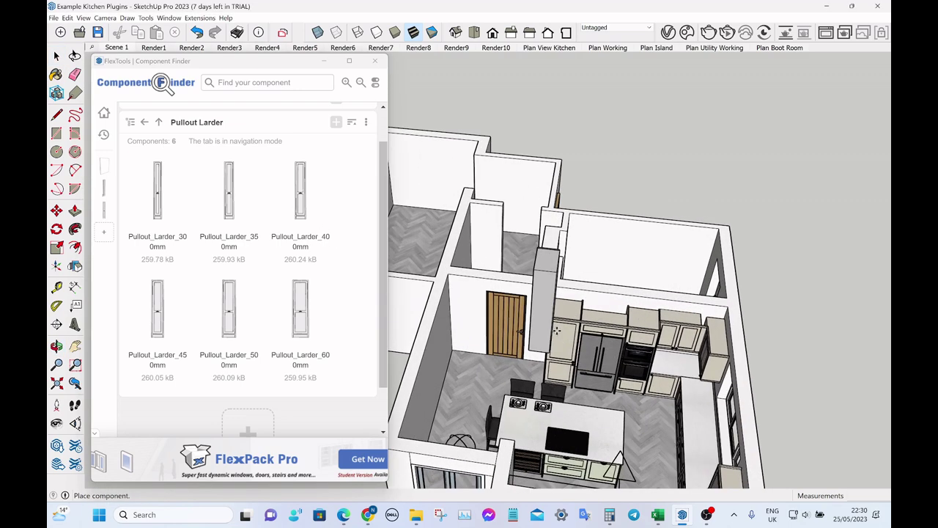
pyautogui.click(530, 359)
pyautogui.scroll(3, 530, 359)
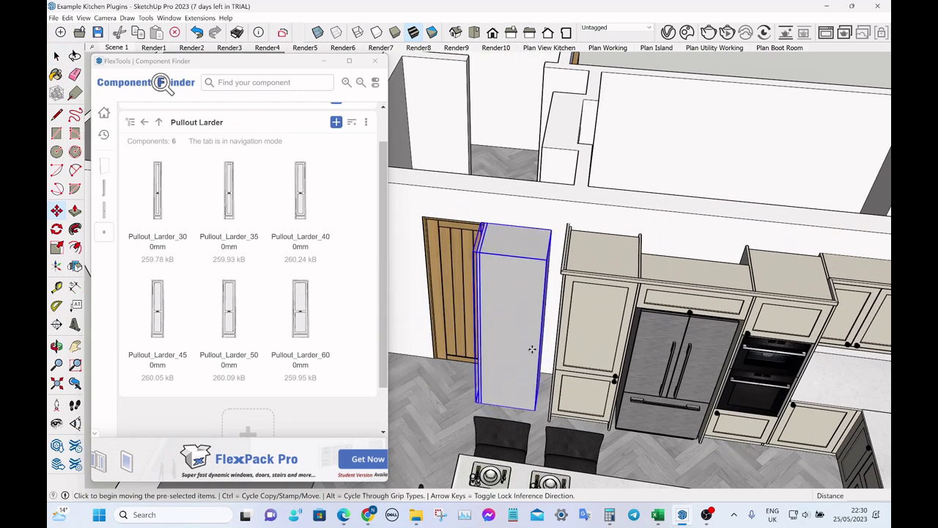
pyautogui.scroll(2, 546, 244)
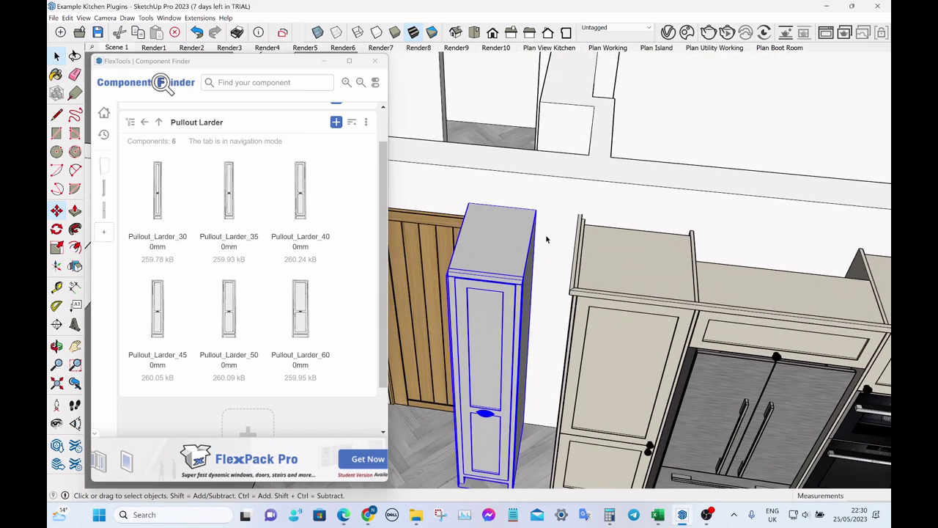
pyautogui.click(532, 214)
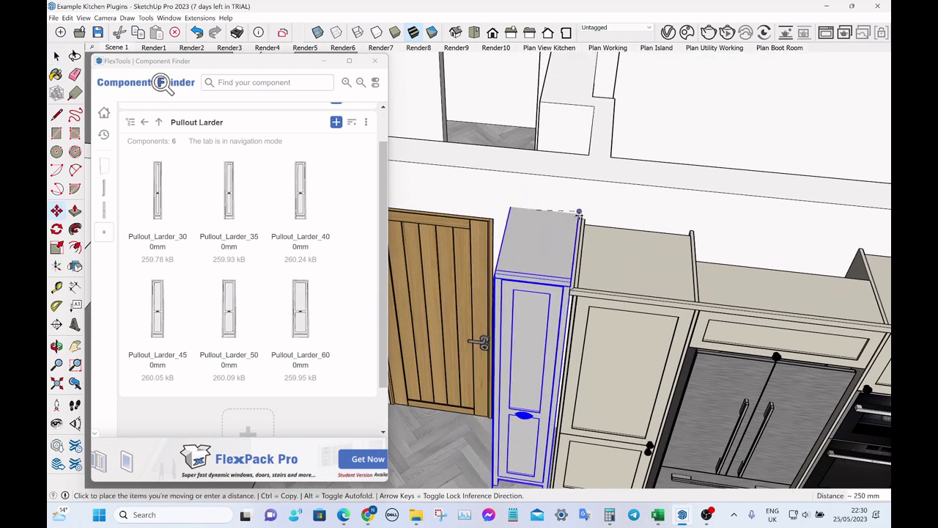
pyautogui.click(584, 220)
pyautogui.press('space')
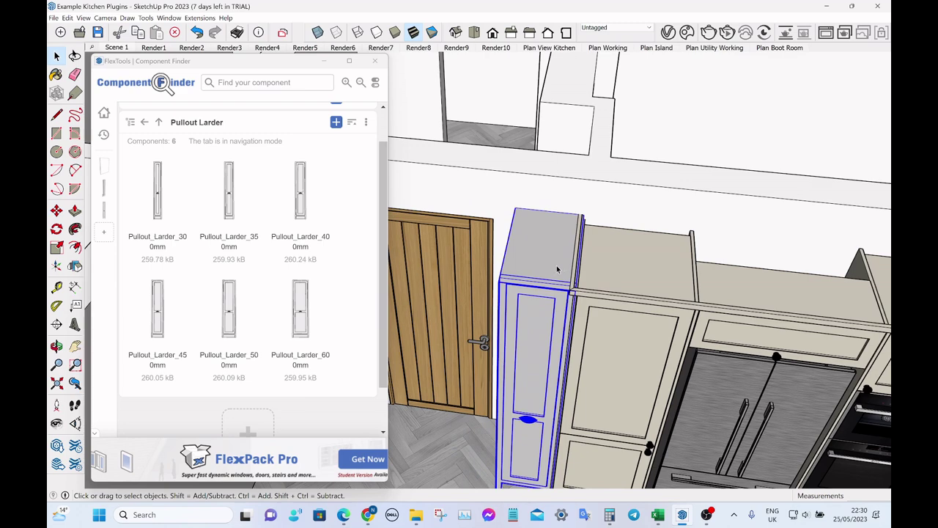
# Step: Delete the placed larder and go back up to the list of cabinet ranges
pyautogui.press('Delete')
pyautogui.click(159, 121)
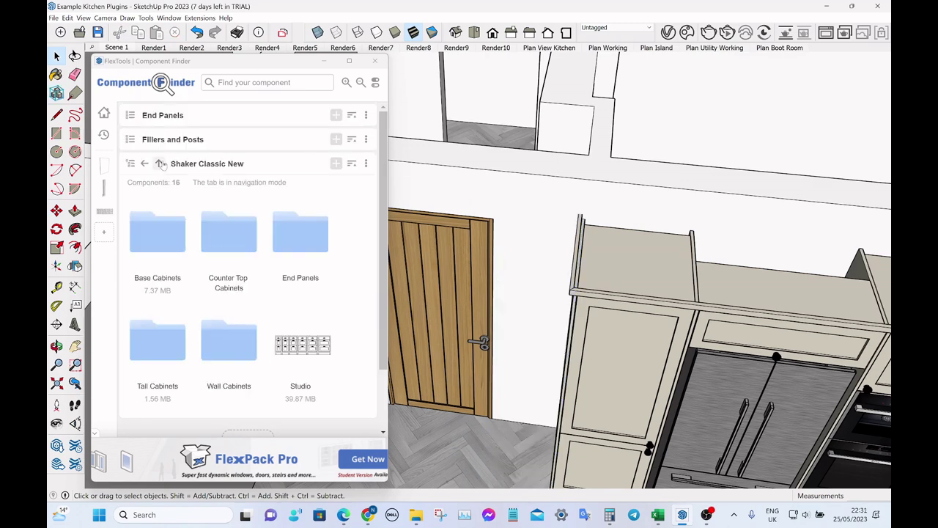
pyautogui.click(160, 163)
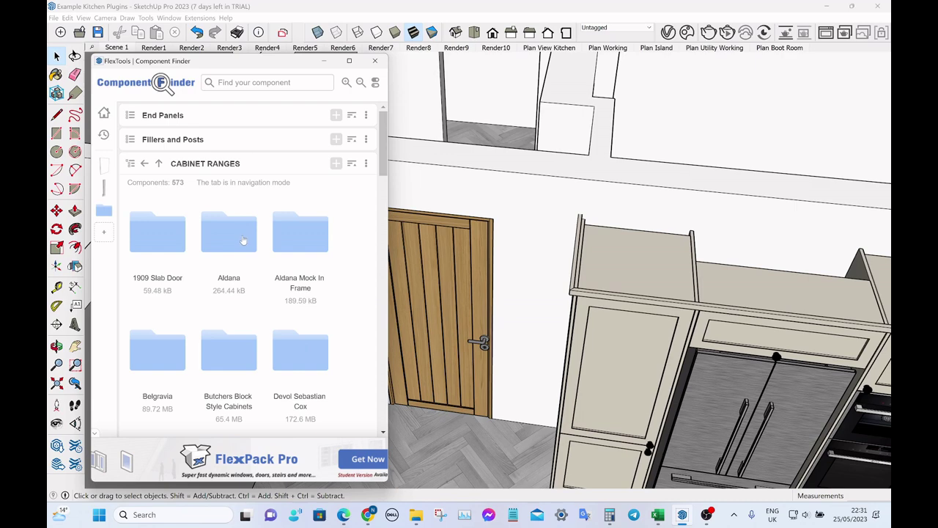
pyautogui.scroll(-10, 242, 240)
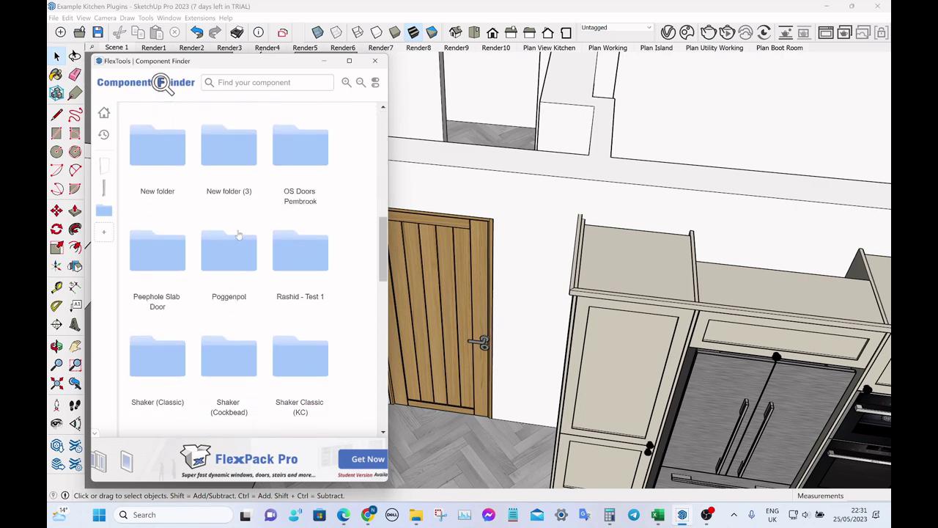
pyautogui.scroll(-3, 238, 235)
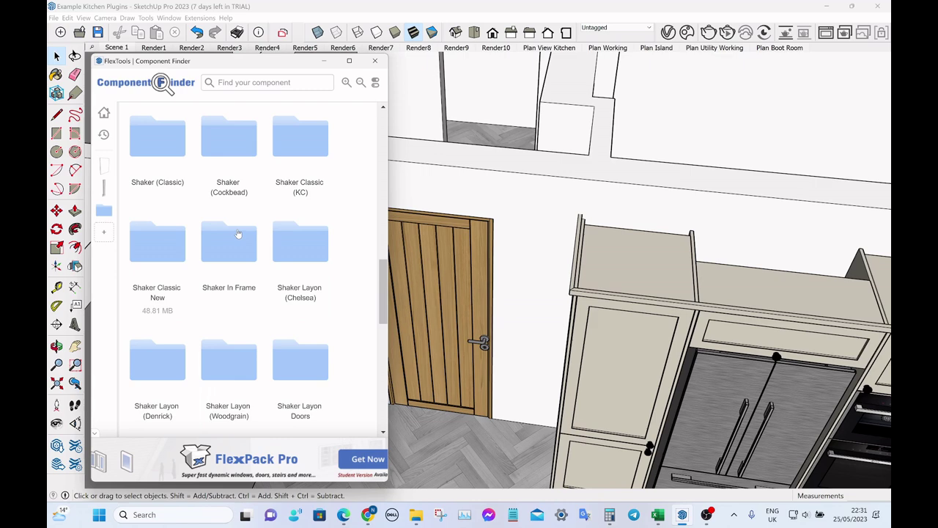
pyautogui.scroll(-2, 238, 233)
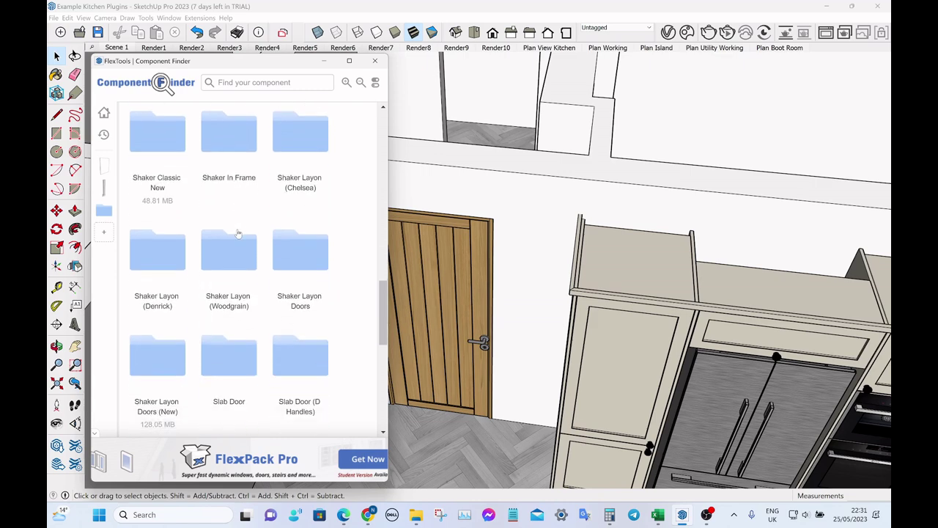
# Step: Open Shaker Layon Doors (New) > Base Cabinets and scroll to the door base units
pyautogui.click(167, 358)
pyautogui.click(167, 243)
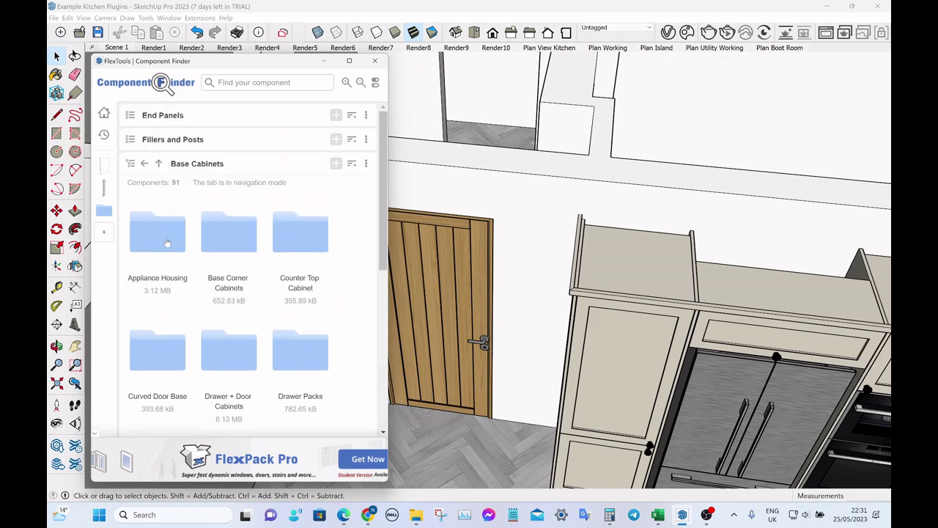
pyautogui.scroll(-3, 268, 246)
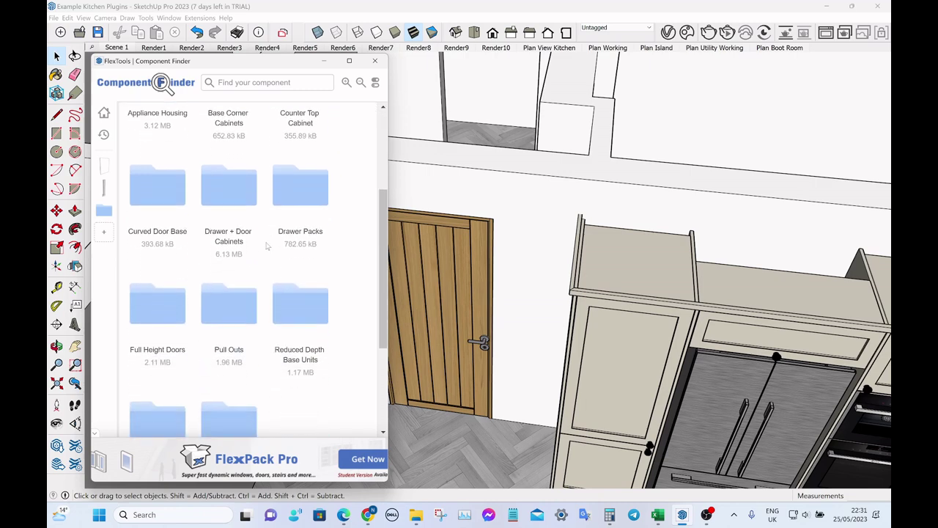
pyautogui.scroll(-5, 153, 306)
# Step: Filter the library with a '600' search, then clear it to return to the Pull Outs folder
pyautogui.click(265, 82)
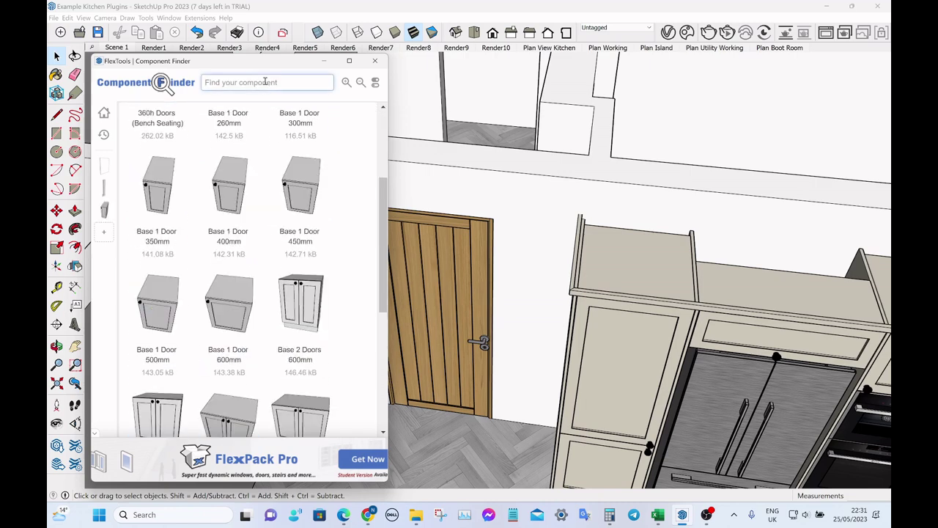
pyautogui.write('600')
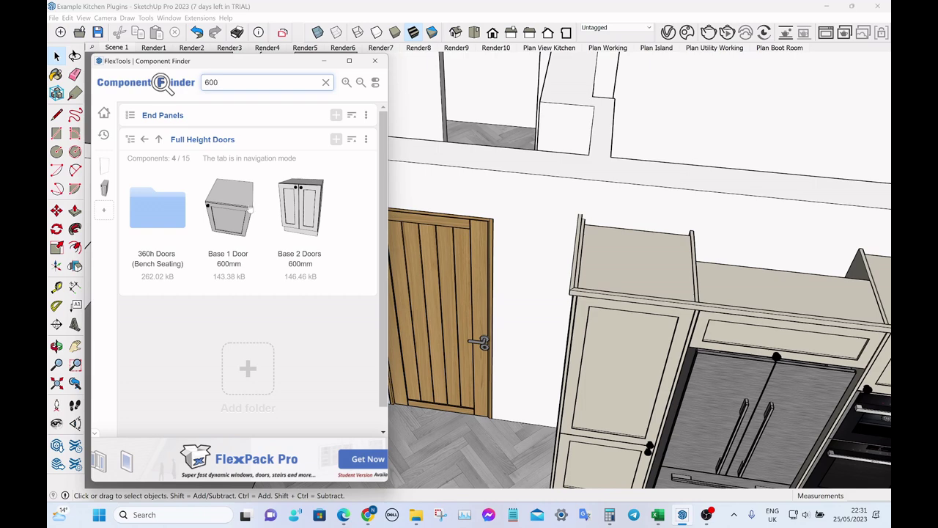
pyautogui.click(325, 82)
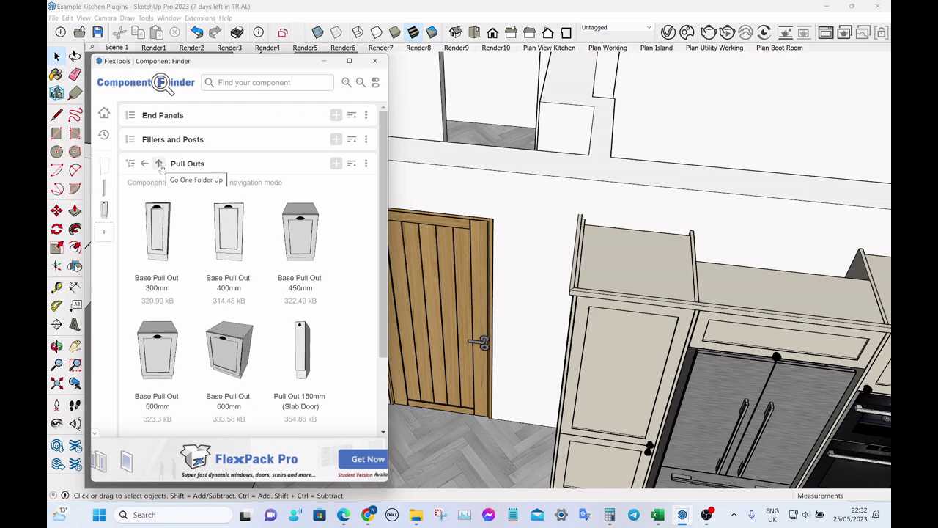
# Step: Go up one folder from Pull Outs back to Base Cabinets
pyautogui.click(159, 165)
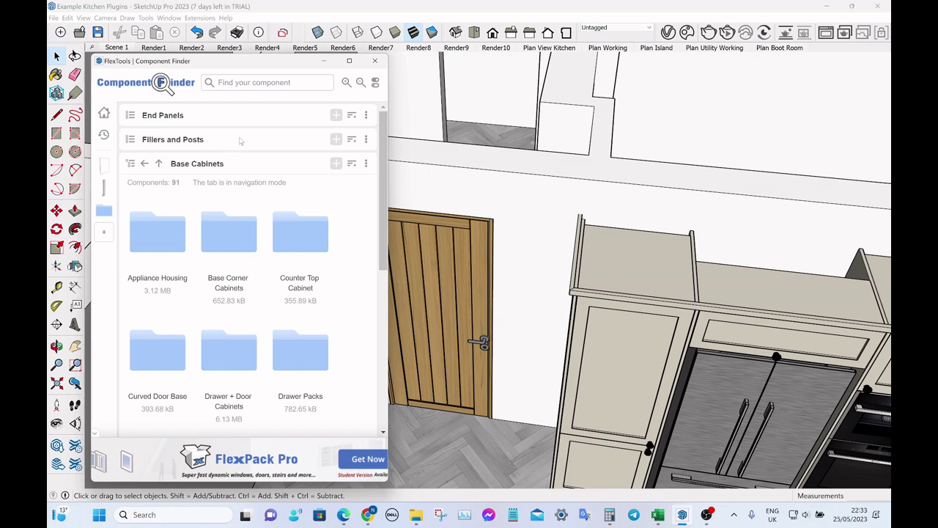
# Step: Move the Component Finder aside, switch to the Plan Working top view, and scroll the Base Cabinets list
pyautogui.click(323, 61)
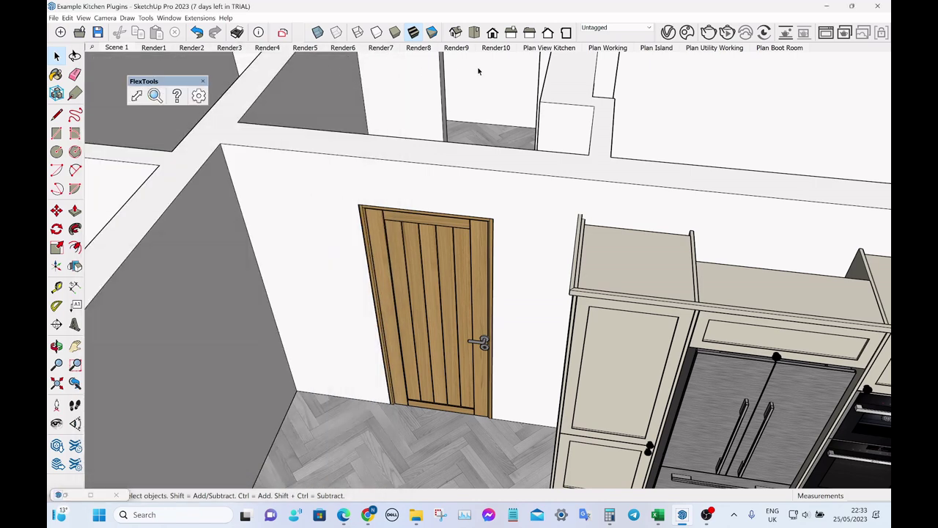
pyautogui.click(607, 48)
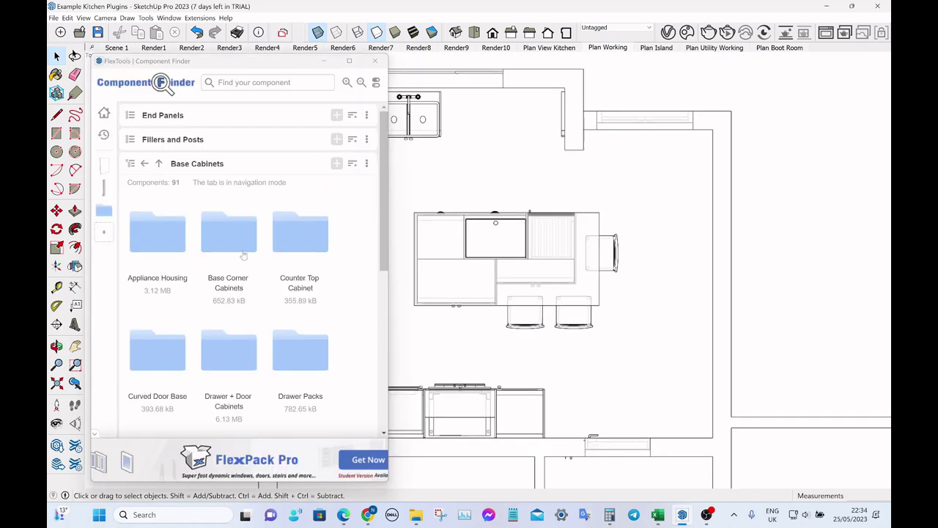
pyautogui.scroll(-5, 244, 254)
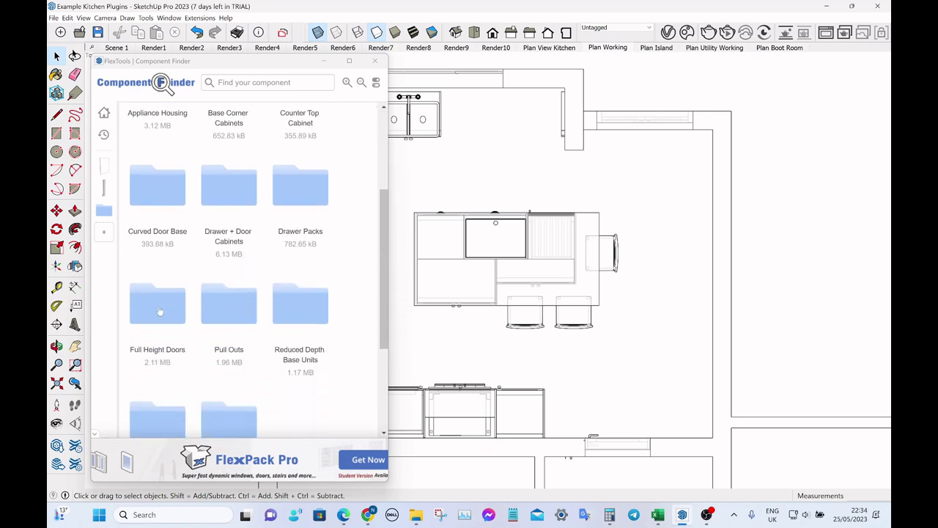
pyautogui.scroll(-5, 156, 312)
# Step: Place a Base 1 Door cabinet right beside the sink on the top wall and deselect it
pyautogui.click(240, 185)
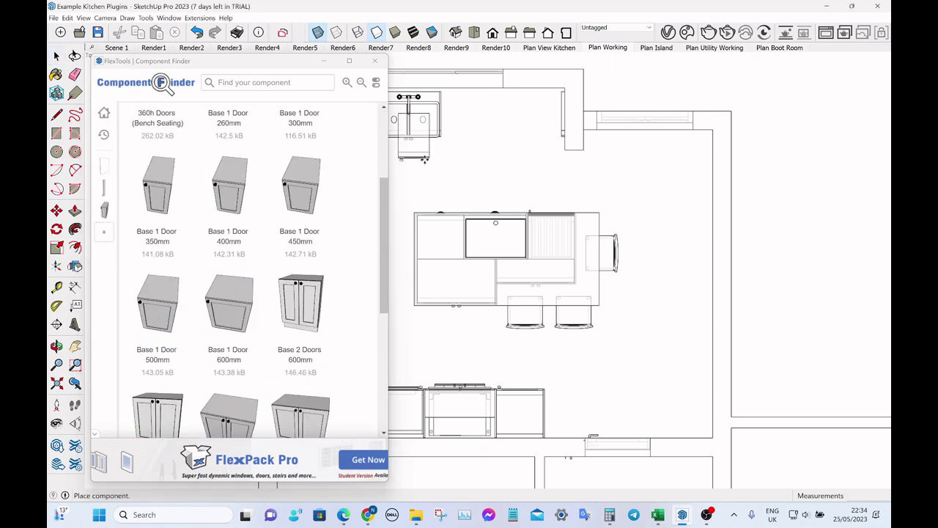
pyautogui.click(433, 76)
pyautogui.click(652, 85)
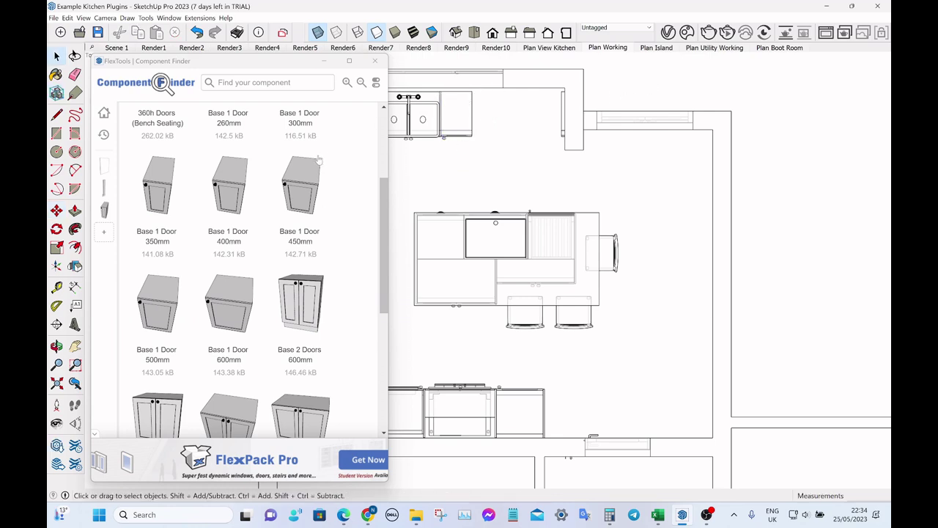
pyautogui.scroll(3, 320, 161)
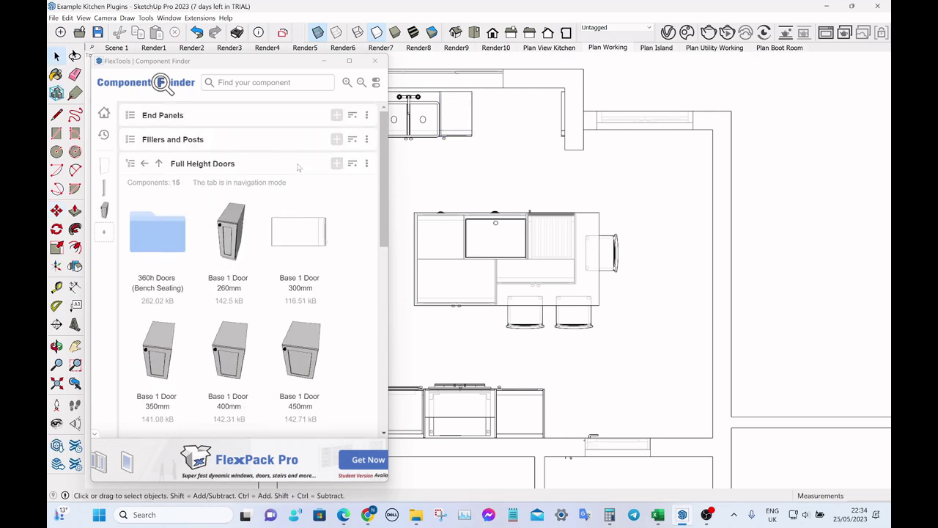
# Step: Insert the Base End Panel 870x600 from End Panels and rotate it 90 degrees upright
pyautogui.click(230, 118)
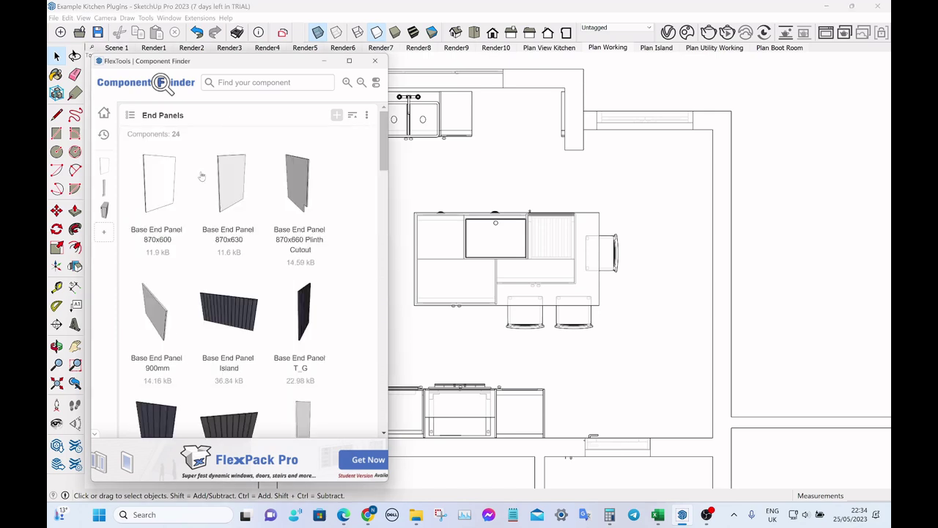
pyautogui.click(165, 189)
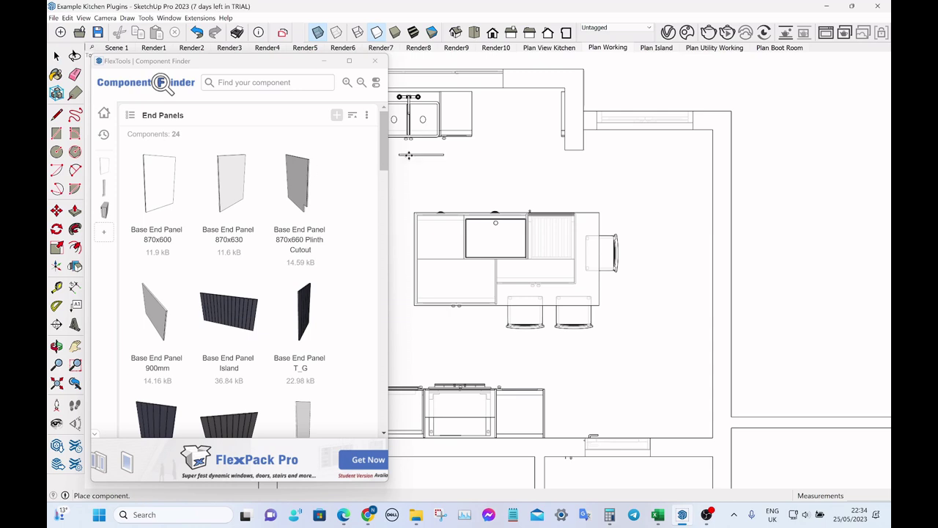
pyautogui.click(484, 136)
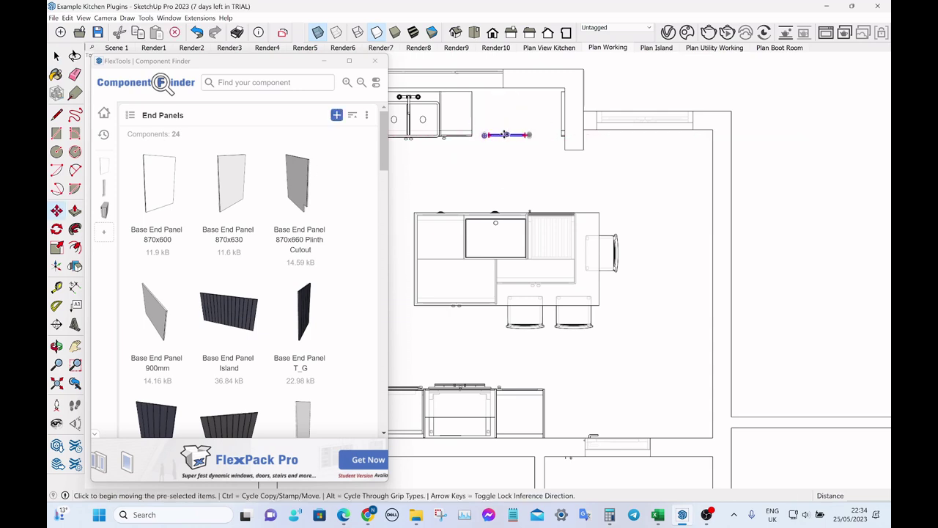
pyautogui.moveTo(507, 133); pyautogui.dragTo(513, 123)
# Step: Move the end panel against the end of the new cabinet beside the sink
pyautogui.scroll(2, 505, 119)
pyautogui.scroll(2, 503, 113)
pyautogui.click(503, 111)
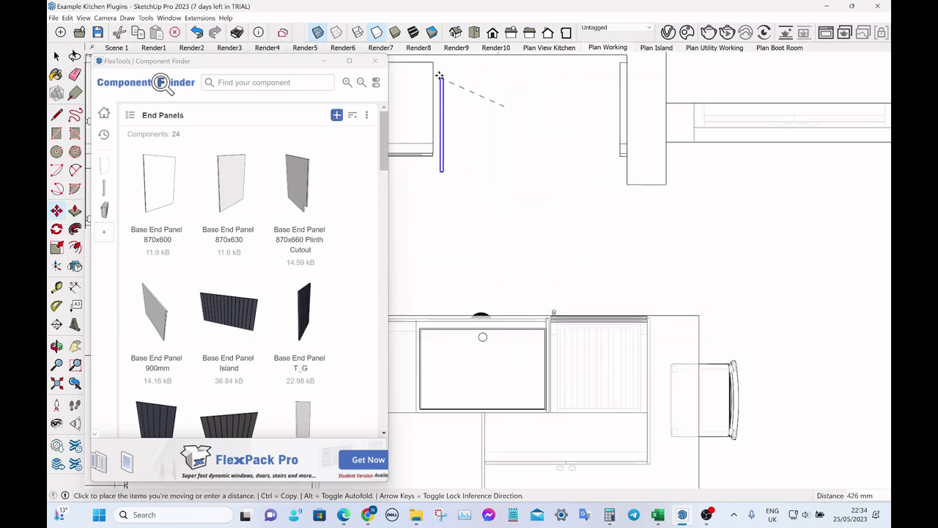
pyautogui.click(434, 79)
pyautogui.press('space')
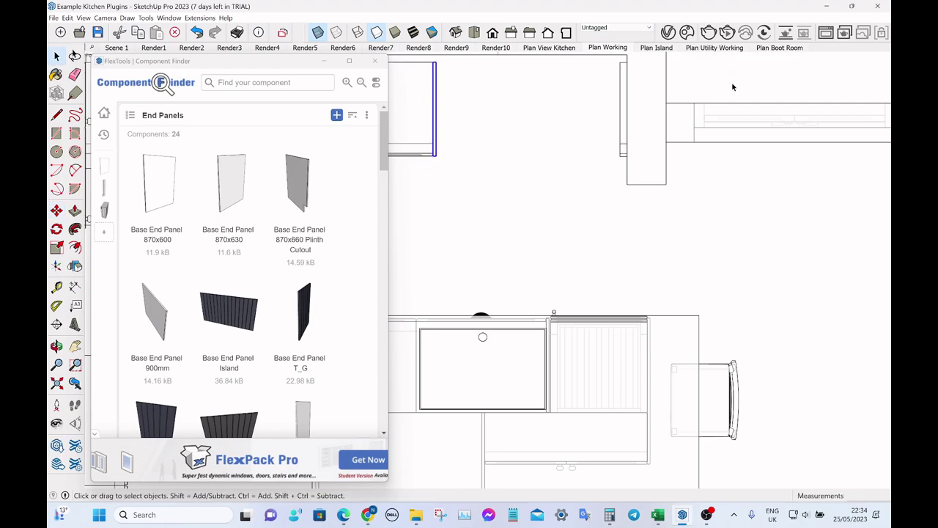
# Step: Set the end panel's Pos Z to 0 so it stands on the floor
pyautogui.scroll(-3, 702, 69)
pyautogui.moveTo(702, 69); pyautogui.dragTo(627, 117, button='middle')
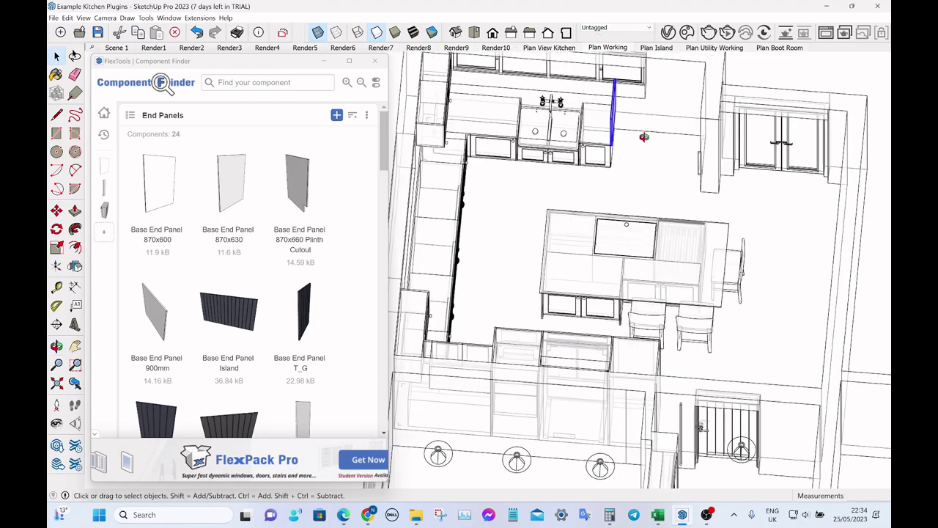
pyautogui.scroll(5, 630, 128)
pyautogui.doubleClick(647, 150)
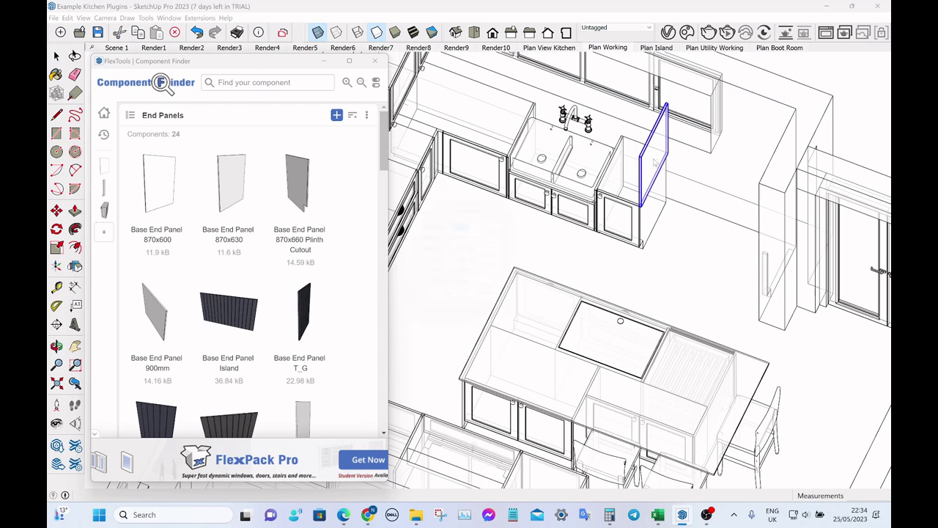
pyautogui.doubleClick(466, 288)
pyautogui.write('0')
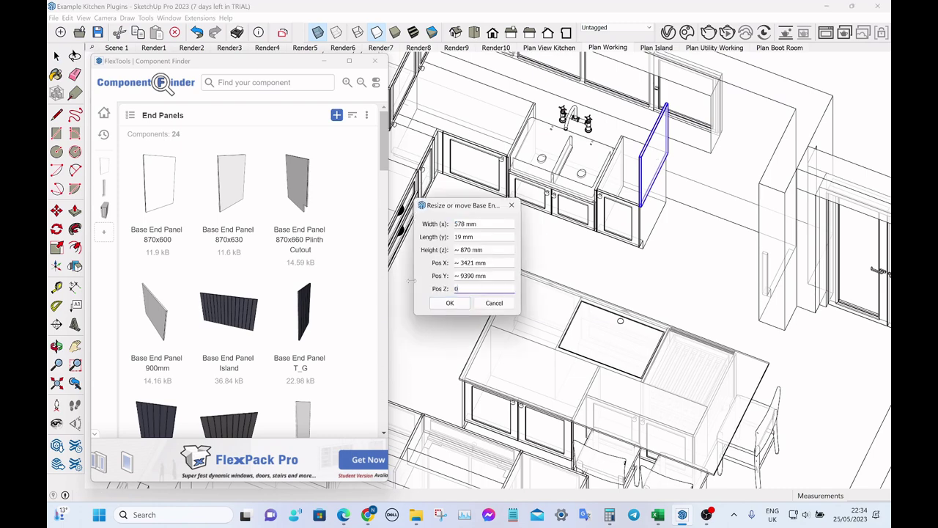
pyautogui.press('Return')
# Step: Return to the closer Plan Working top view of the kitchen
pyautogui.moveTo(630, 286); pyautogui.dragTo(643, 293, button='middle')
pyautogui.click(549, 48)
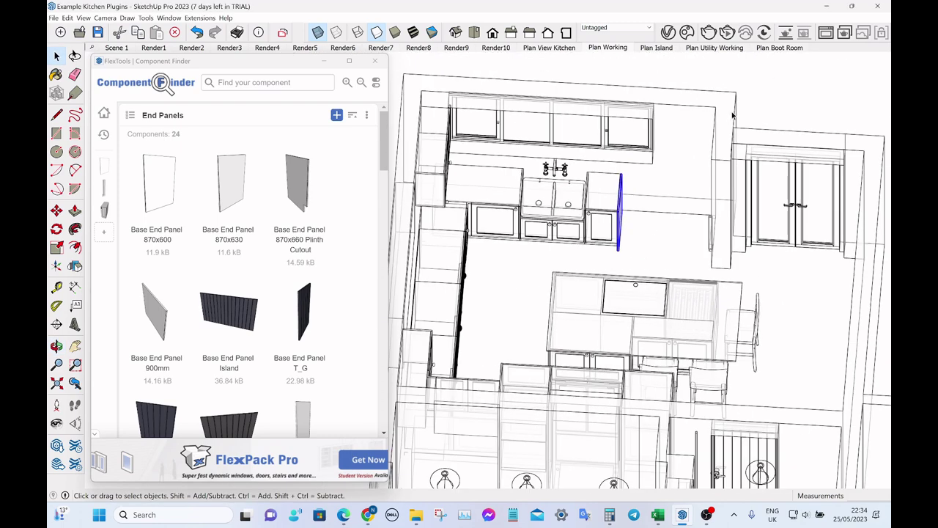
pyautogui.click(607, 47)
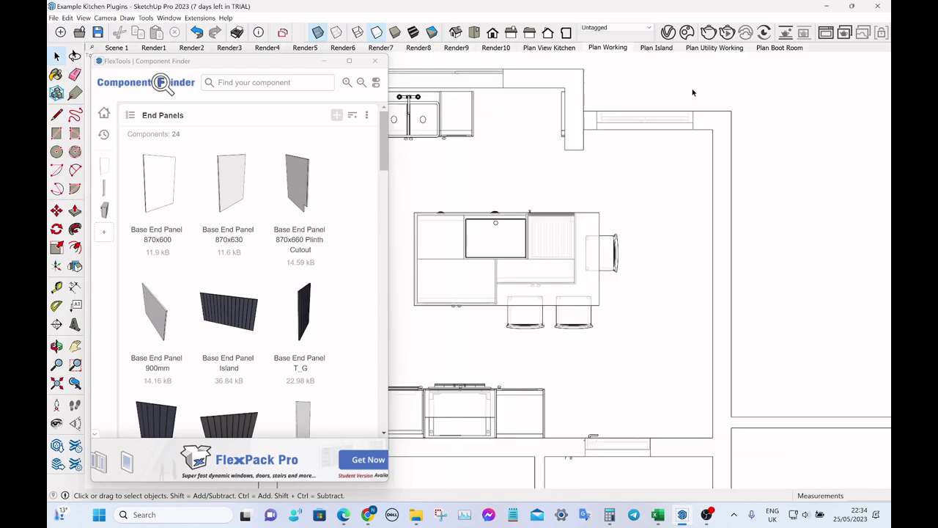
# Step: Focus the Component Finder and scroll down to the Full Height Doors folder
pyautogui.click(270, 119)
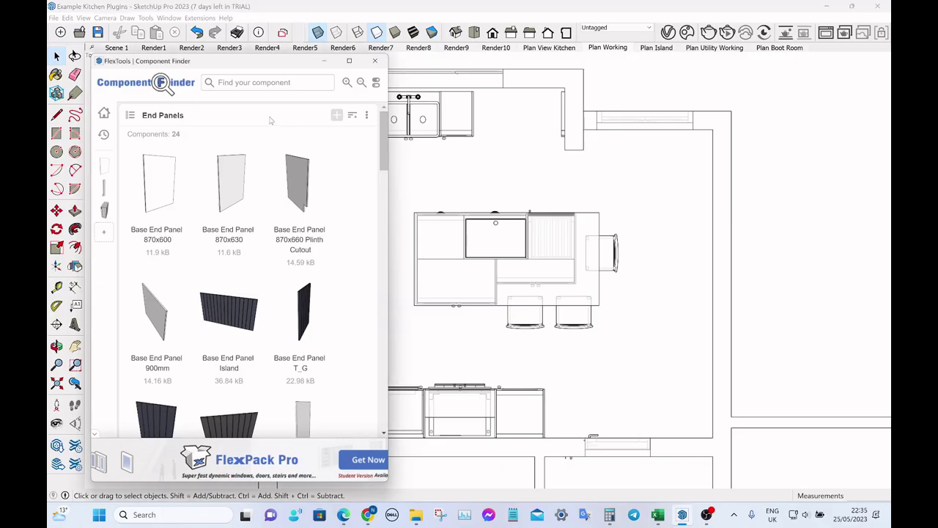
pyautogui.scroll(-5, 268, 132)
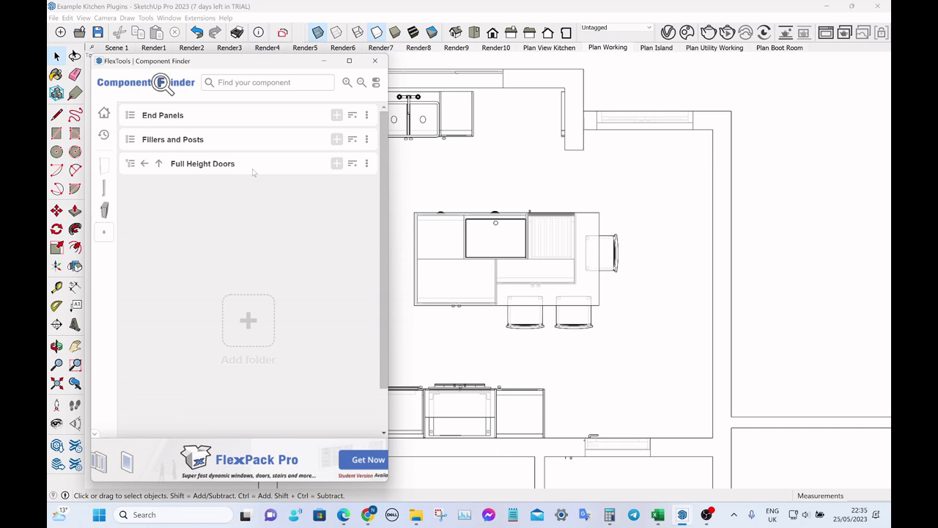